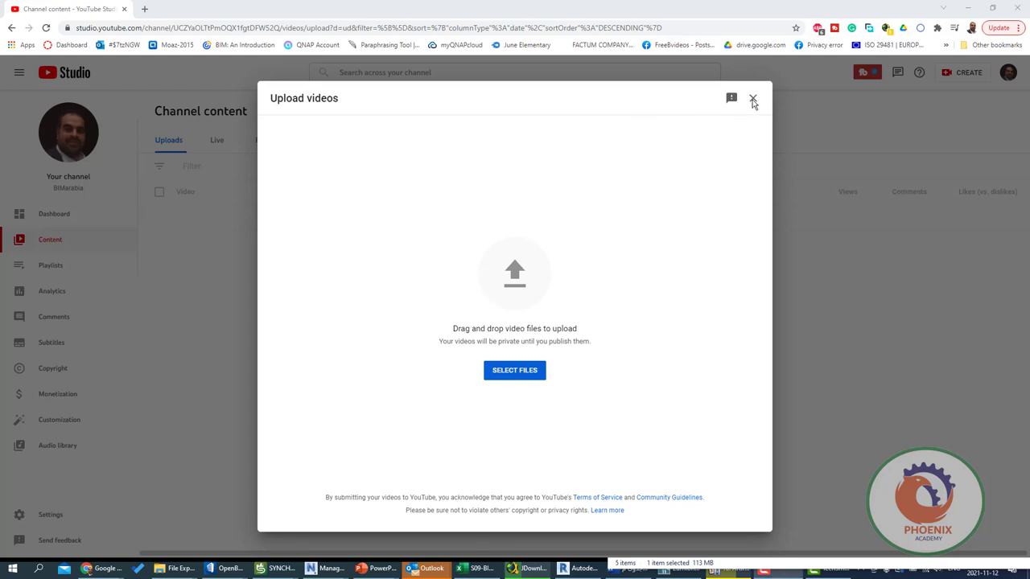
- Choose the Arabic-named video file in D:\videos to start uploading it
click(514, 375)
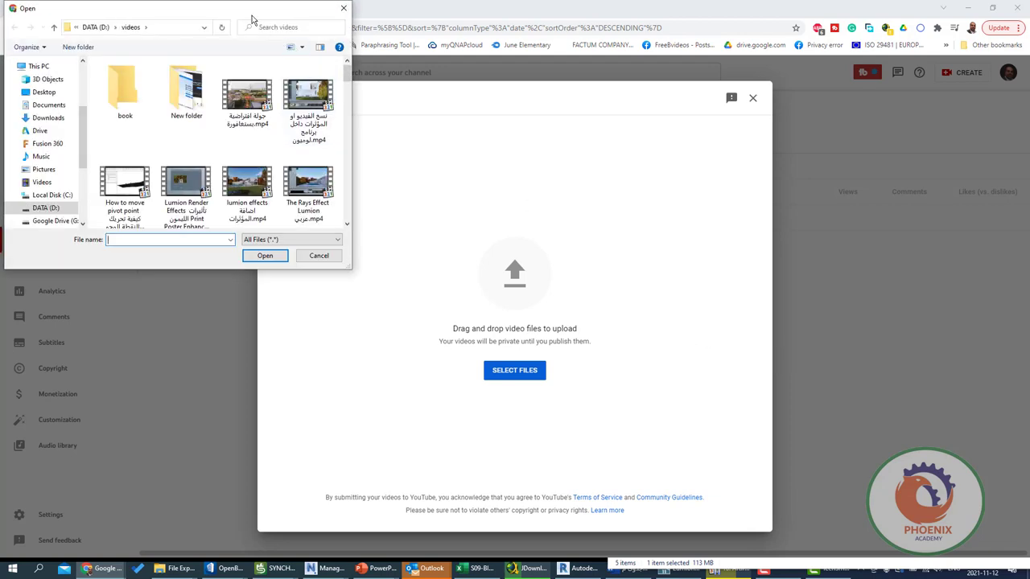
drag(252, 19, 450, 73)
double_click(435, 146)
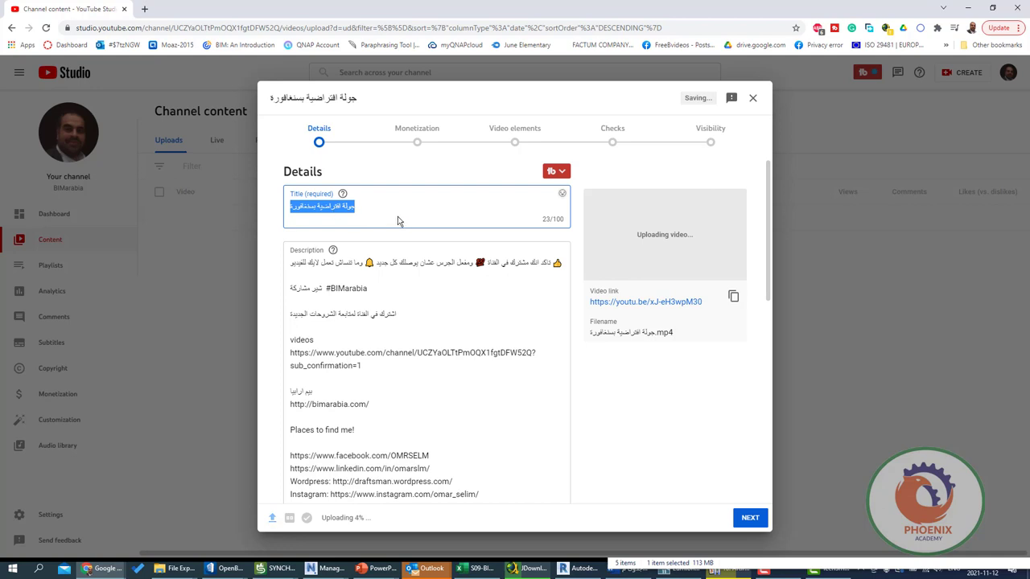
- Scroll down the Details form past the pre-filled title and description
scroll(419, 186, down, 3)
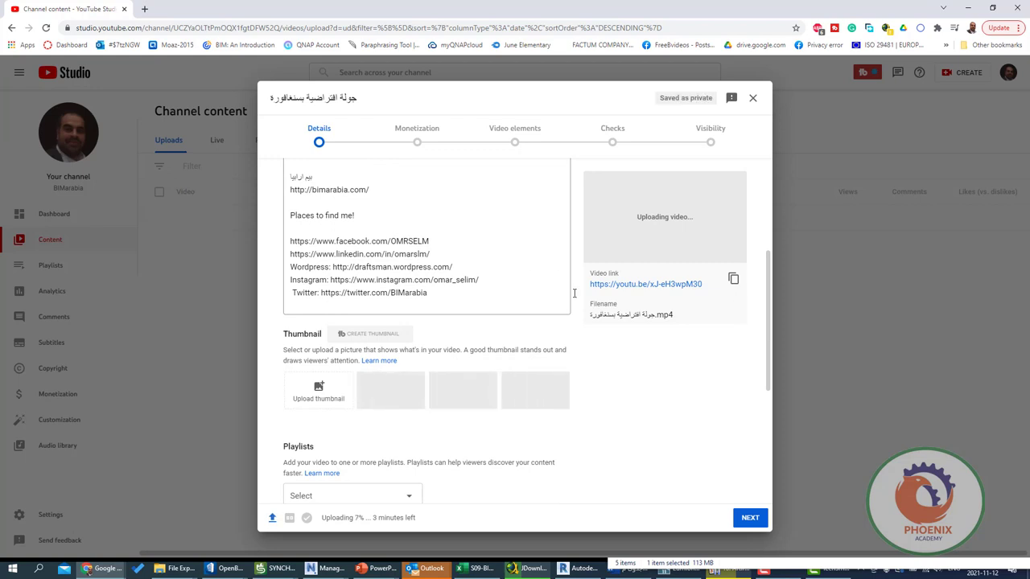
scroll(453, 356, down, 1)
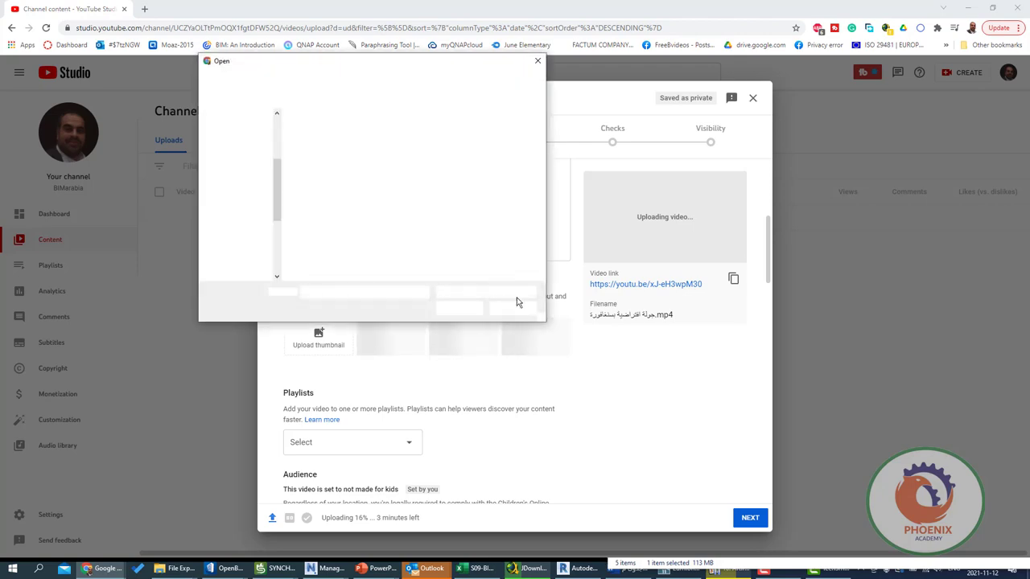
- Cancel the thumbnail picker and leave the video out of any playlist
click(541, 66)
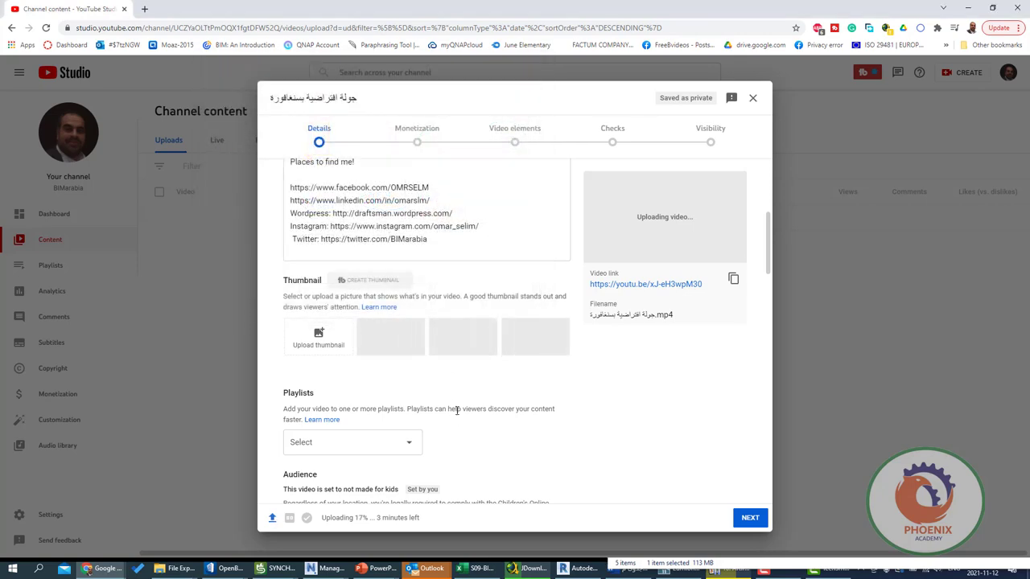
scroll(456, 410, down, 2)
click(405, 284)
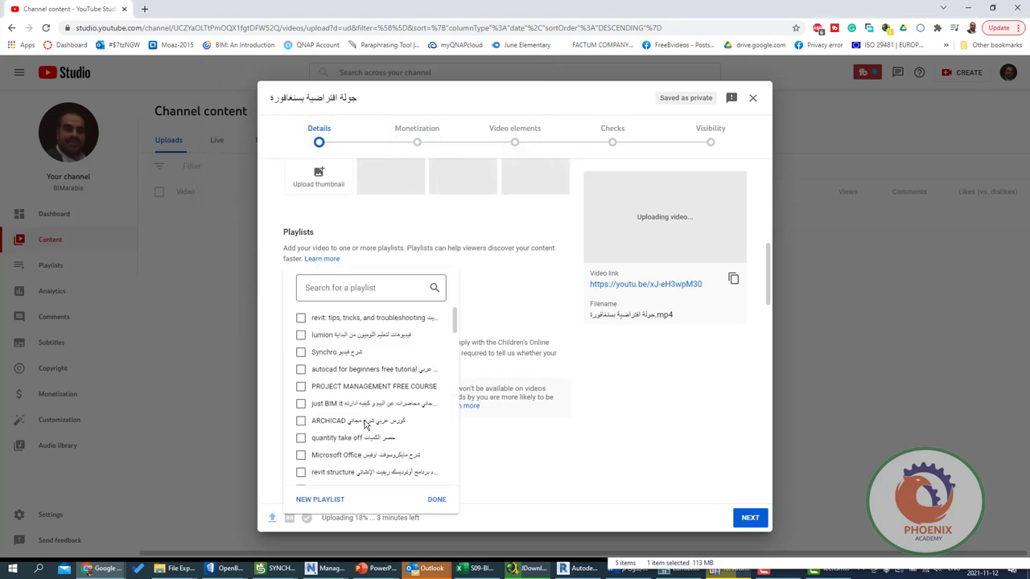
click(676, 385)
- Scroll through Audience, Paid promotion, chapters and Tags without changing them
scroll(679, 386, down, 2)
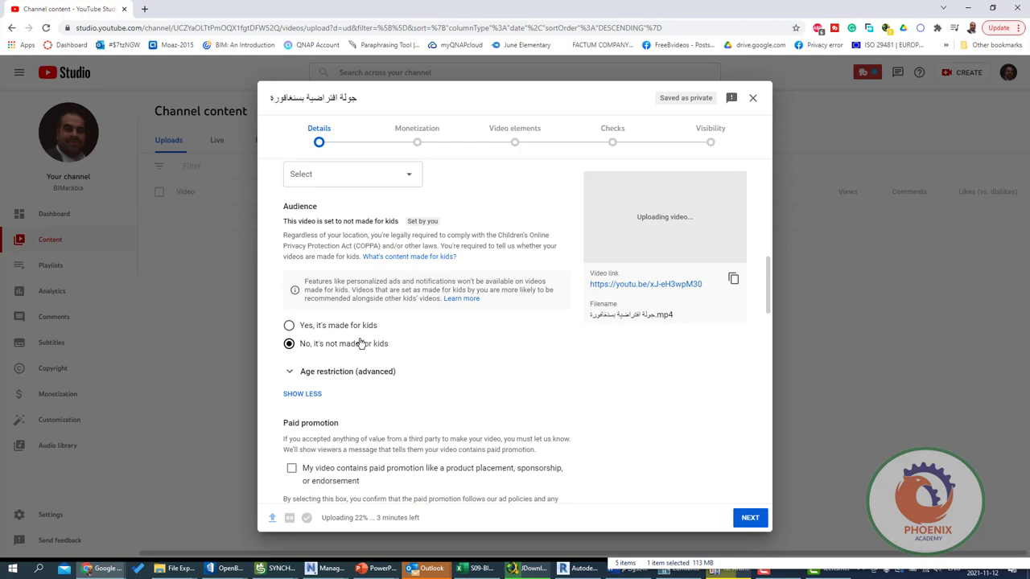
scroll(379, 362, down, 1)
scroll(345, 322, down, 2)
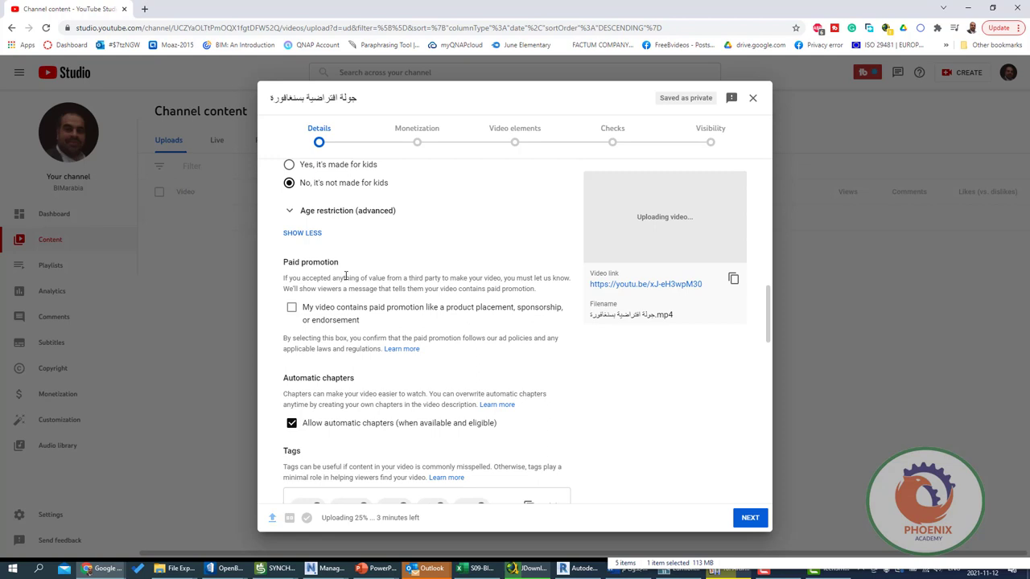
scroll(346, 276, down, 1)
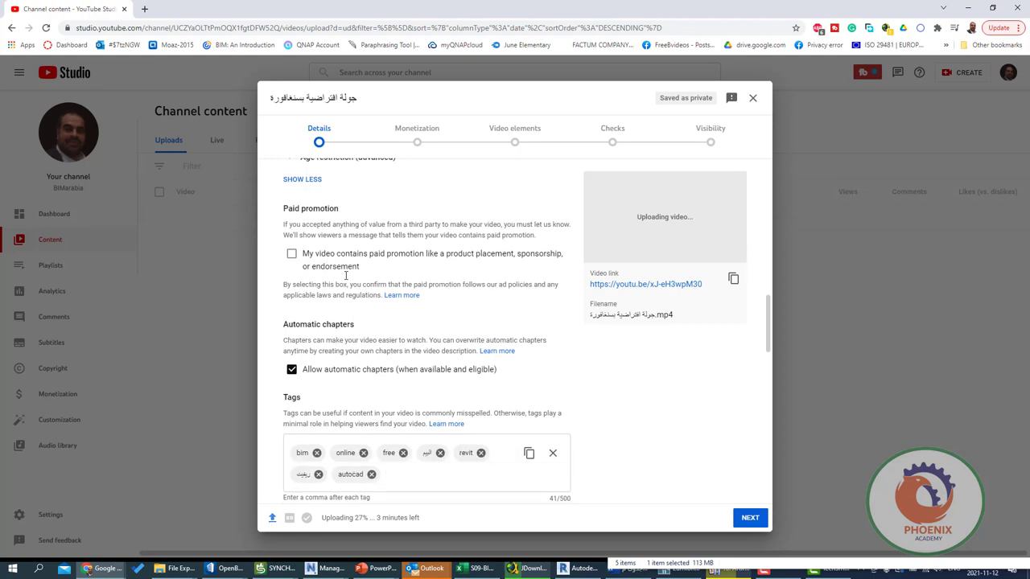
scroll(386, 338, down, 1)
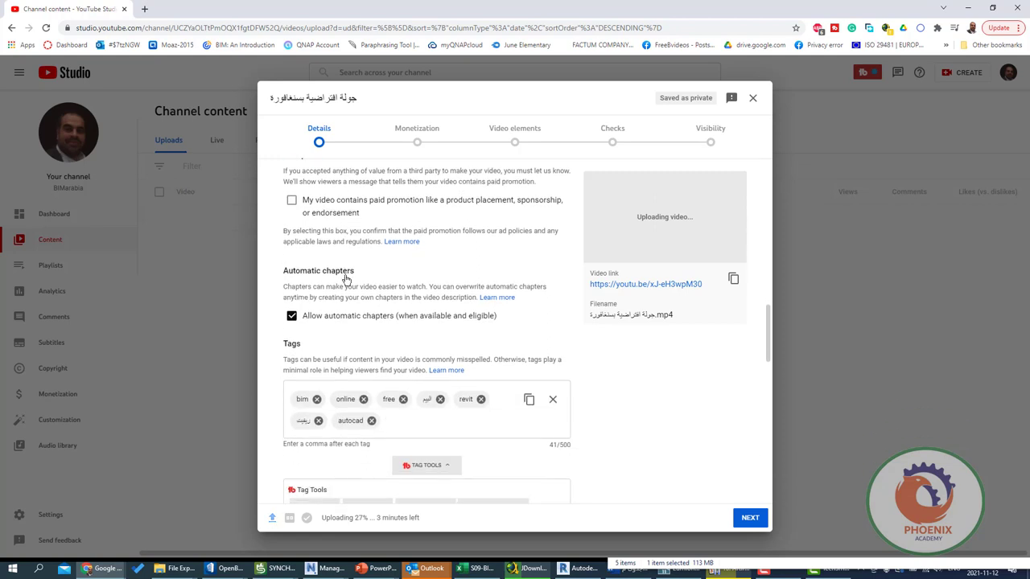
click(425, 421)
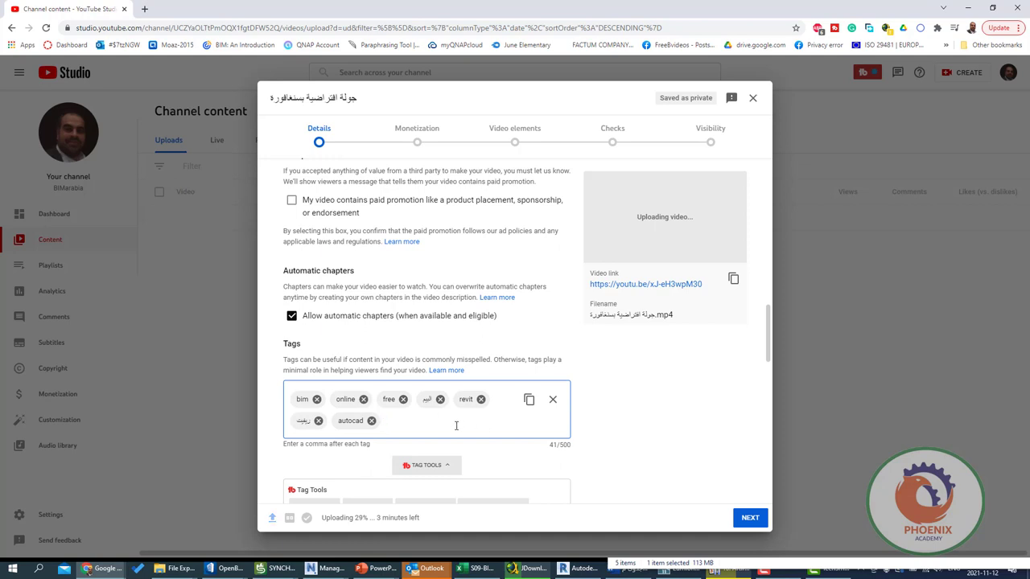
scroll(386, 306, up, 5)
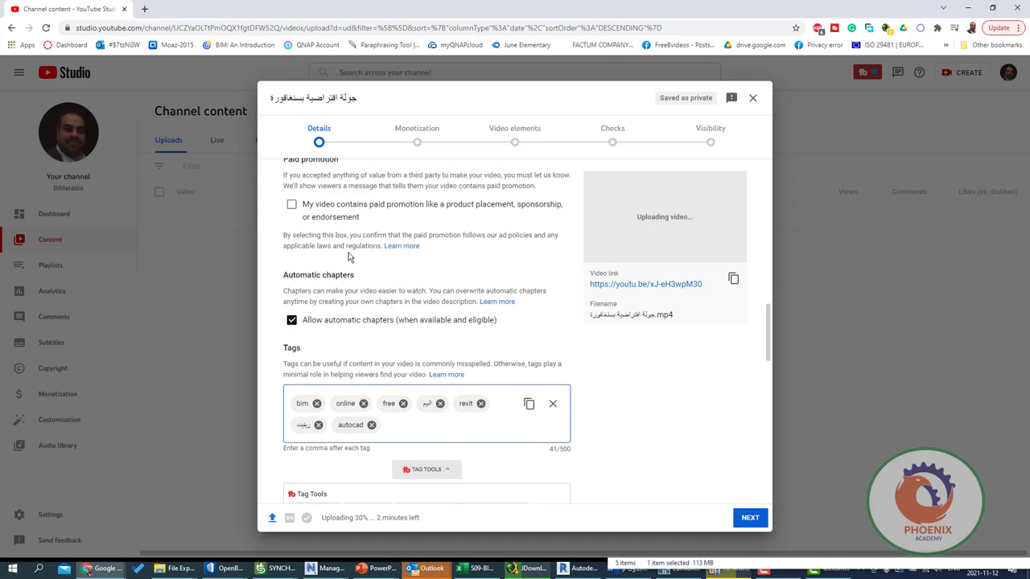
- Set the video's monetization to On in the Monetization step
click(404, 150)
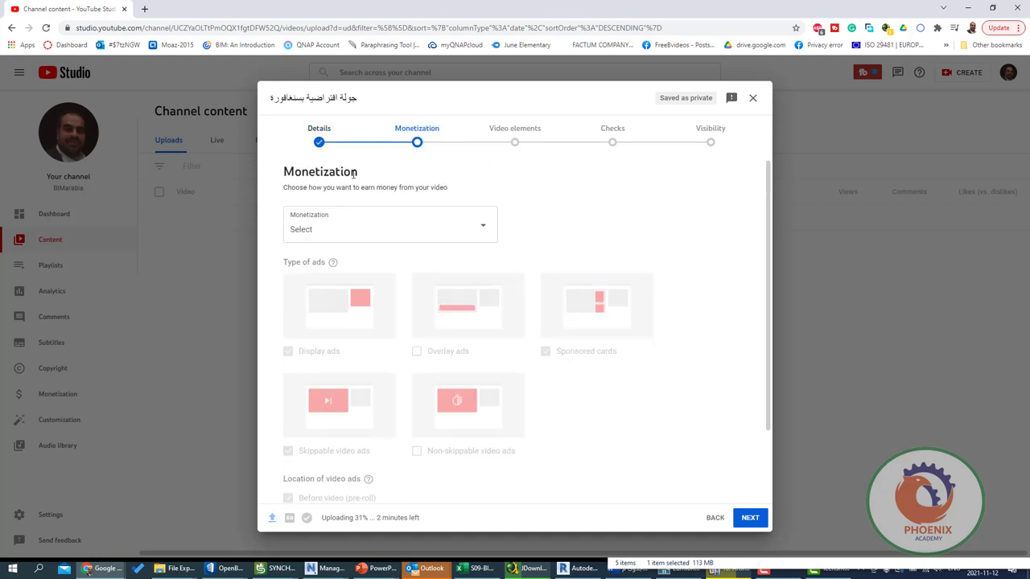
click(352, 230)
click(303, 223)
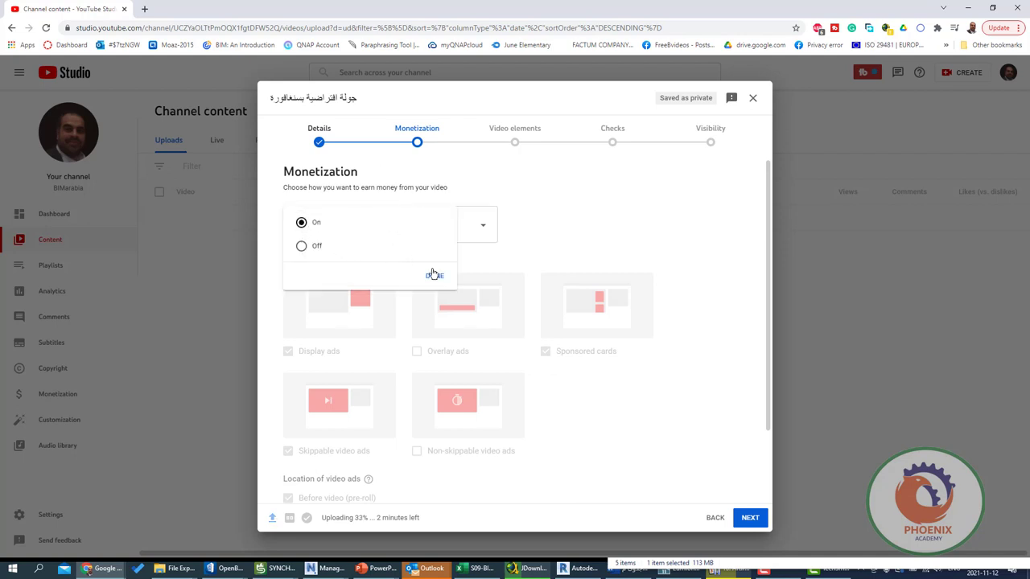
click(435, 277)
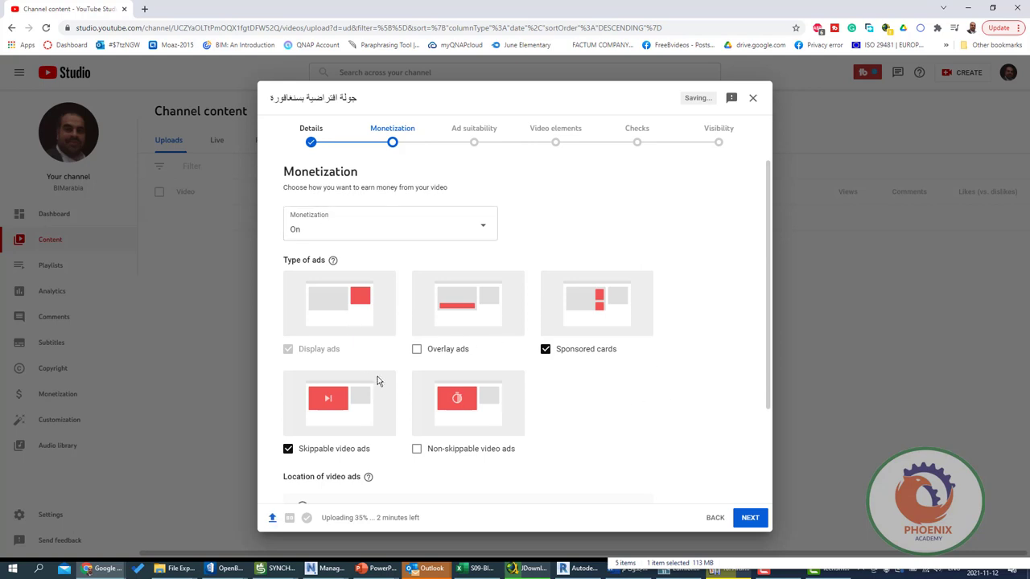
- Briefly visit Ad suitability, then return and switch monetization to Off
click(456, 139)
click(393, 138)
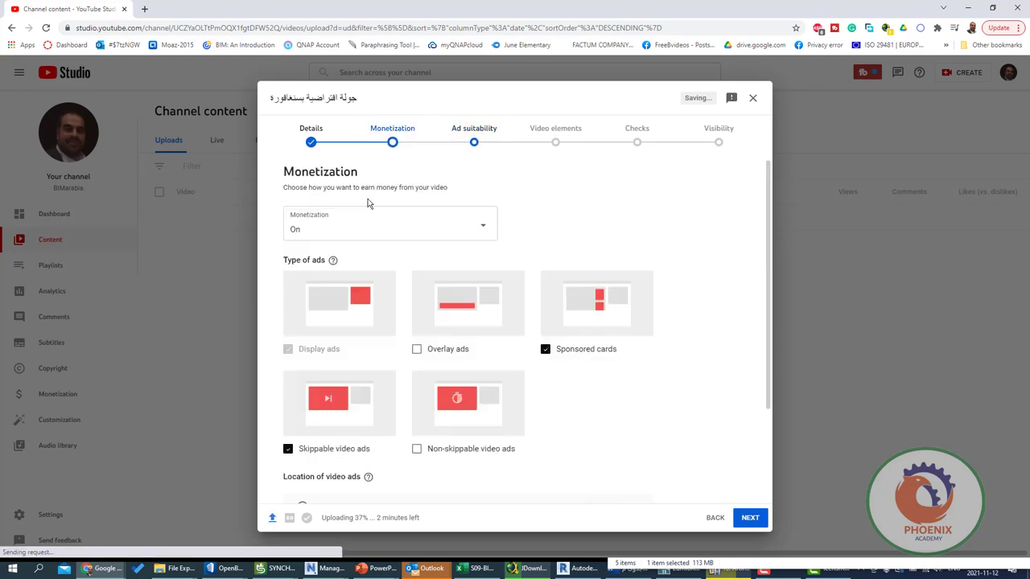
click(361, 229)
click(301, 246)
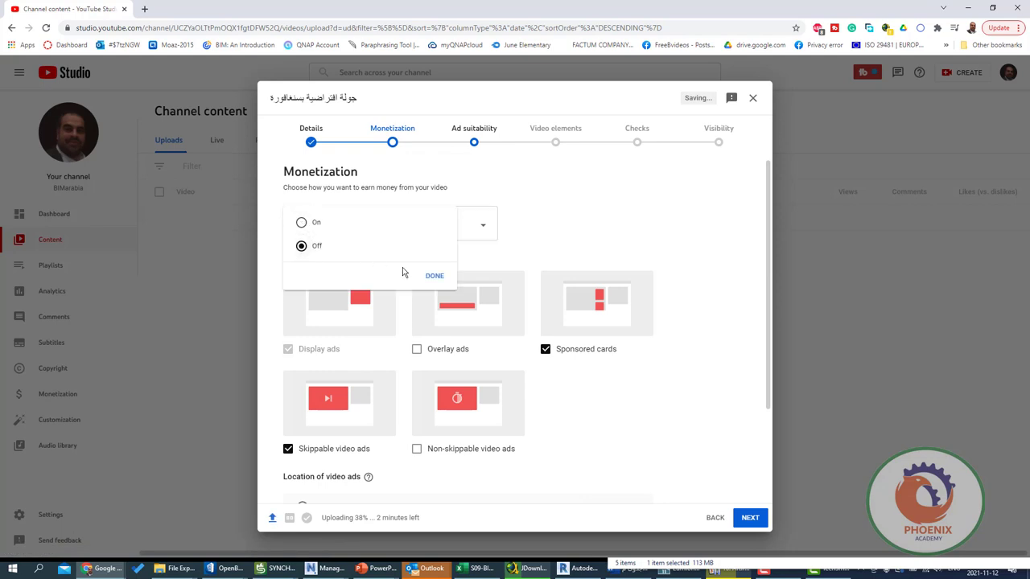
click(434, 278)
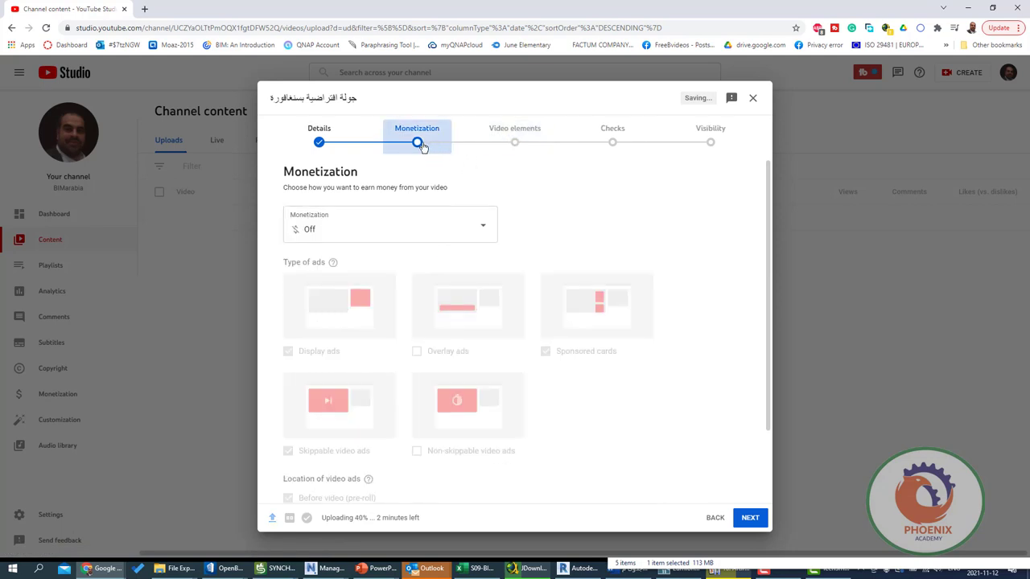
- Switch monetization back On and open the Ad suitability questions
click(300, 235)
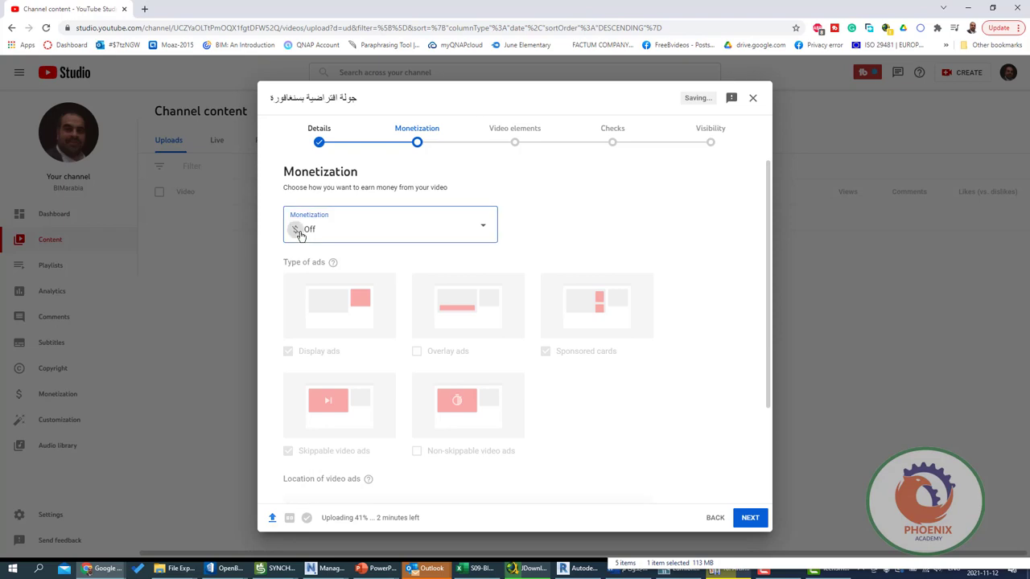
click(300, 222)
click(434, 276)
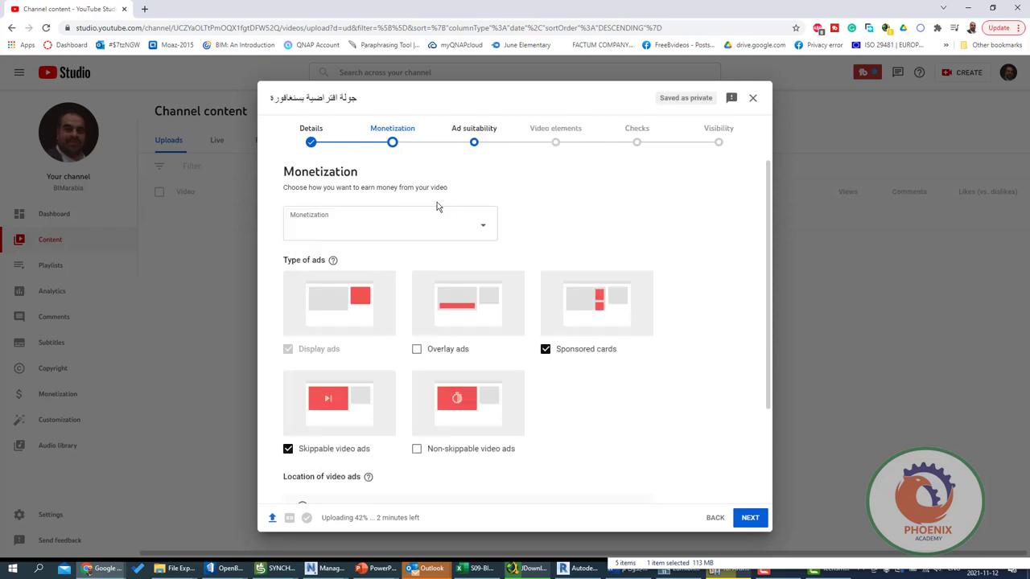
click(472, 136)
- Tick None of the above and submit the Safe for ads rating
scroll(529, 374, down, 3)
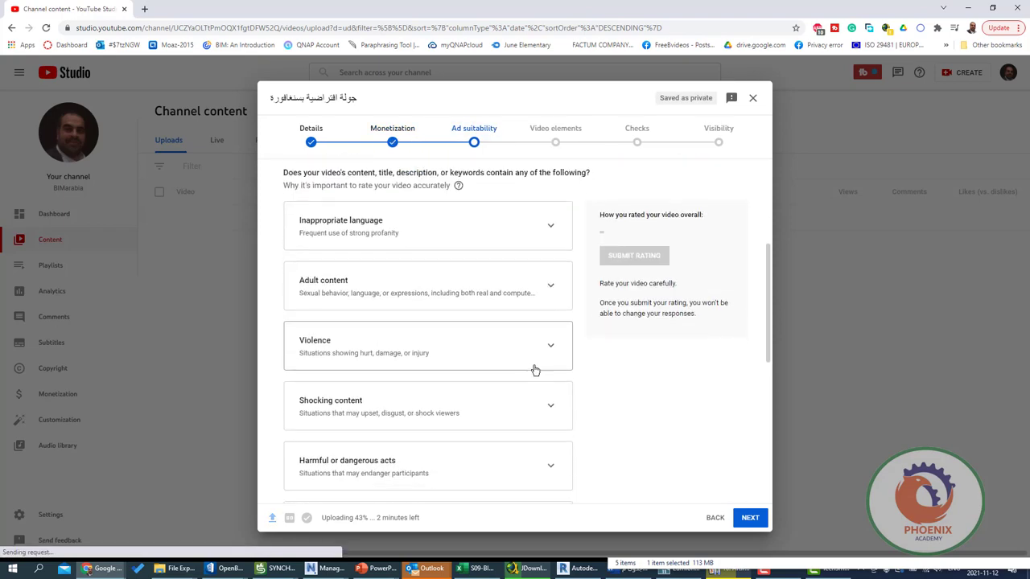
scroll(333, 272, down, 3)
scroll(333, 272, down, 3)
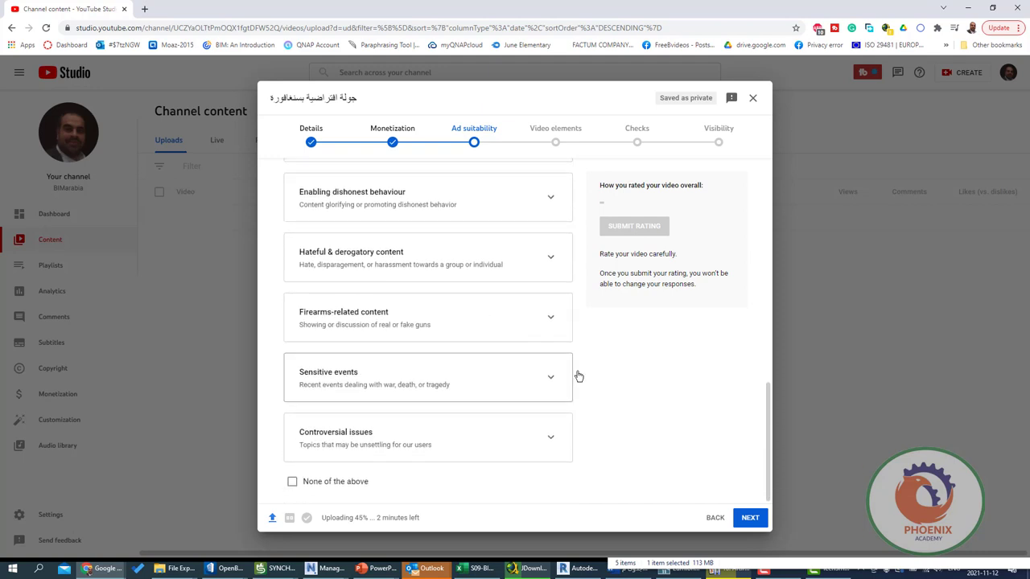
click(303, 481)
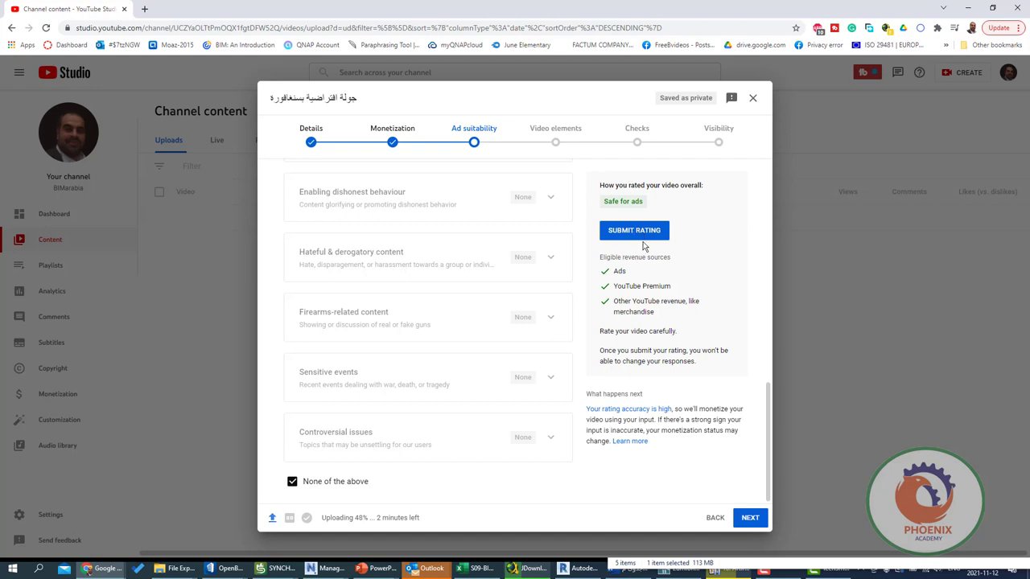
click(653, 233)
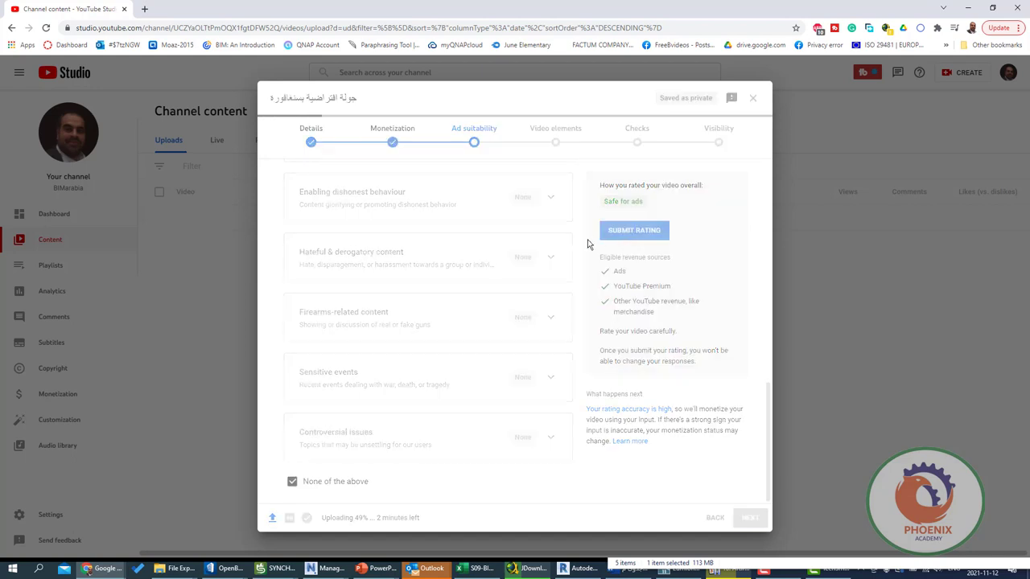
- Start manual Arabic subtitles, then close the editor and discard the changes
click(558, 132)
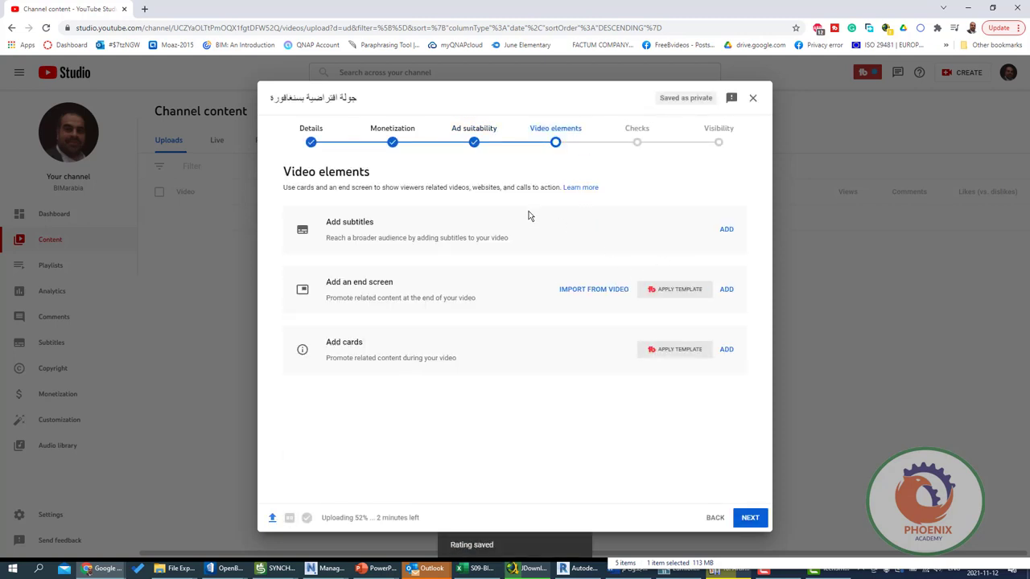
click(726, 231)
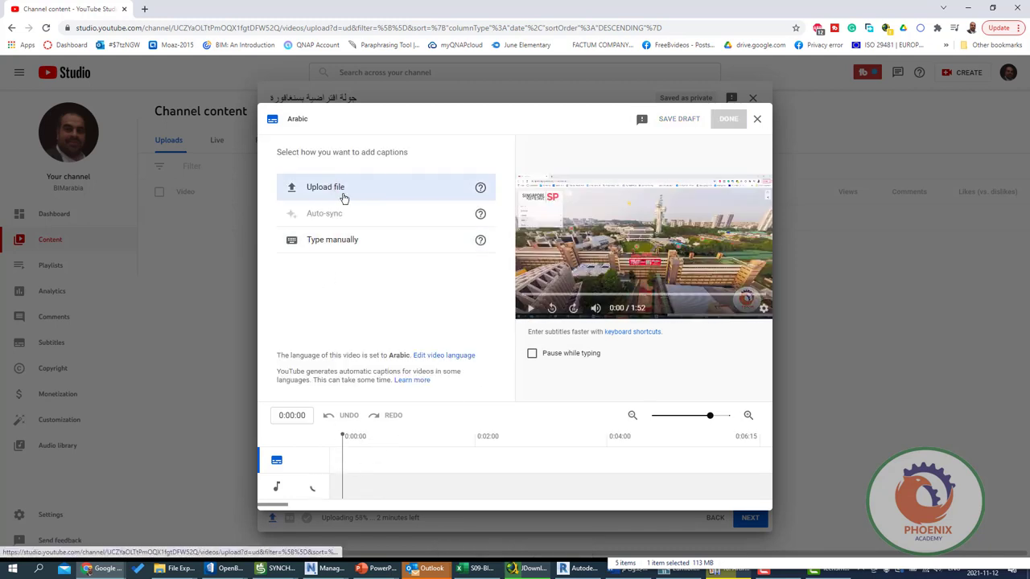
click(354, 240)
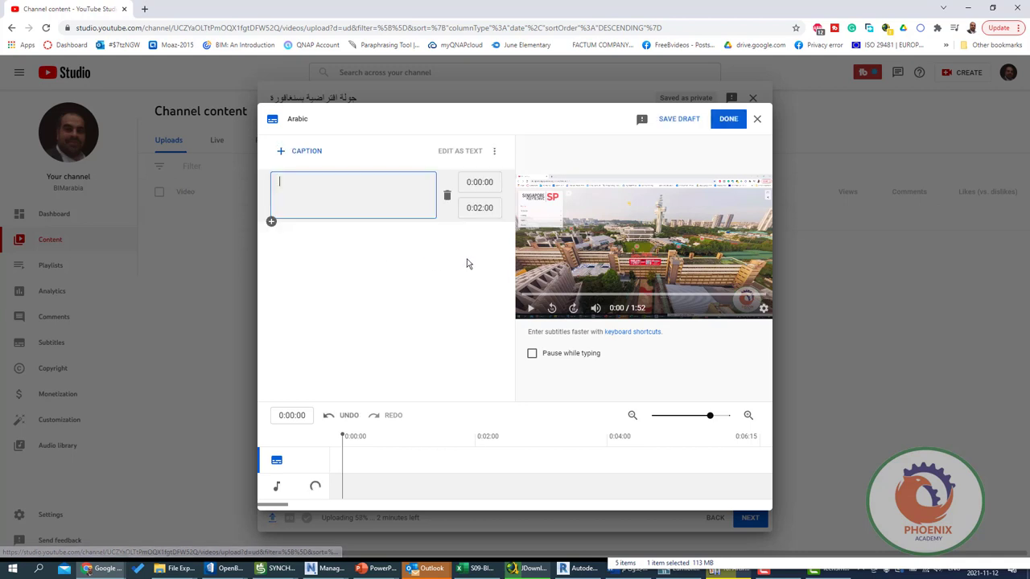
click(757, 118)
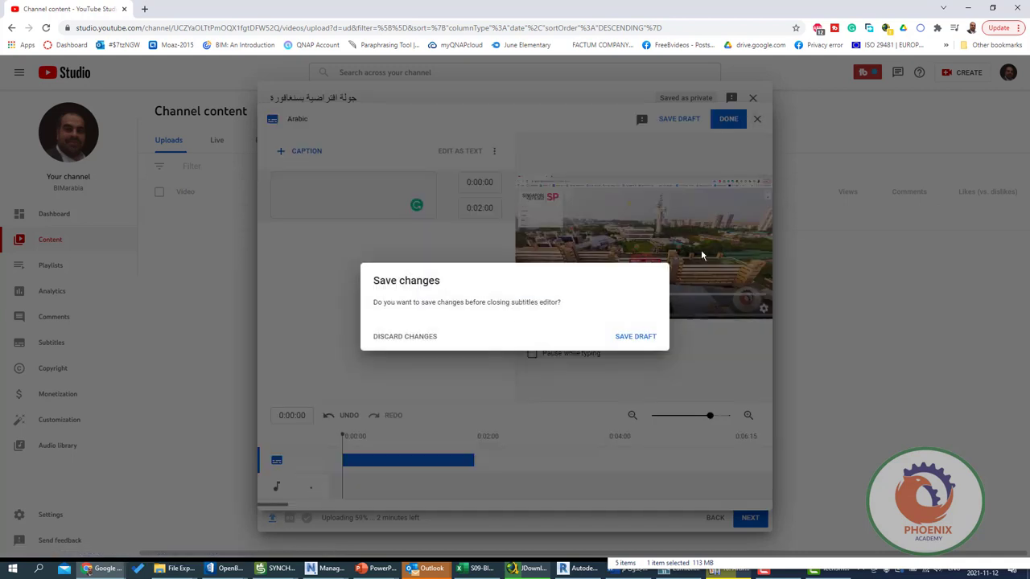
click(391, 338)
- Apply the 2-videos end screen template (Best for viewer, Most recent upload) and save it
click(726, 290)
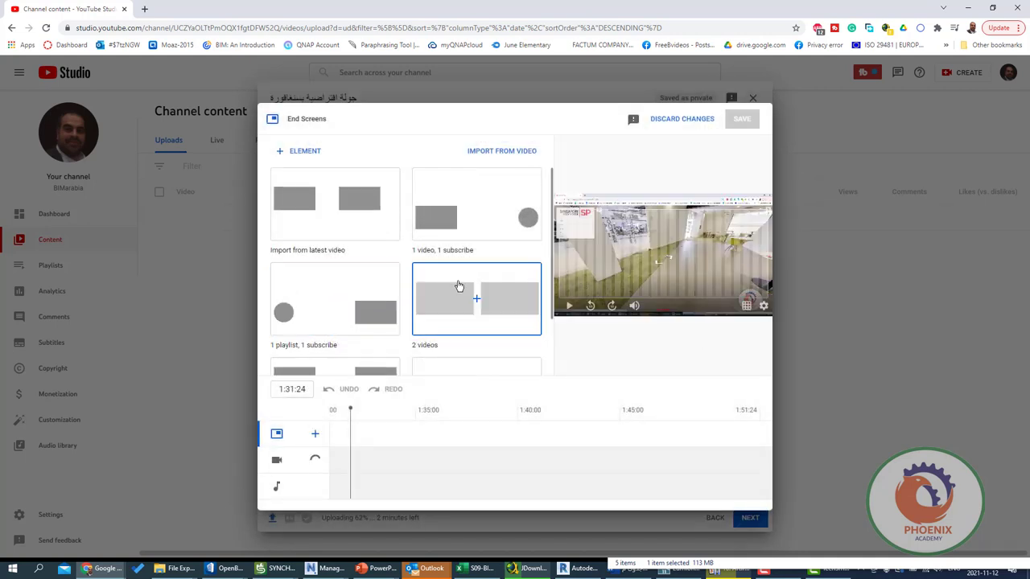
click(458, 287)
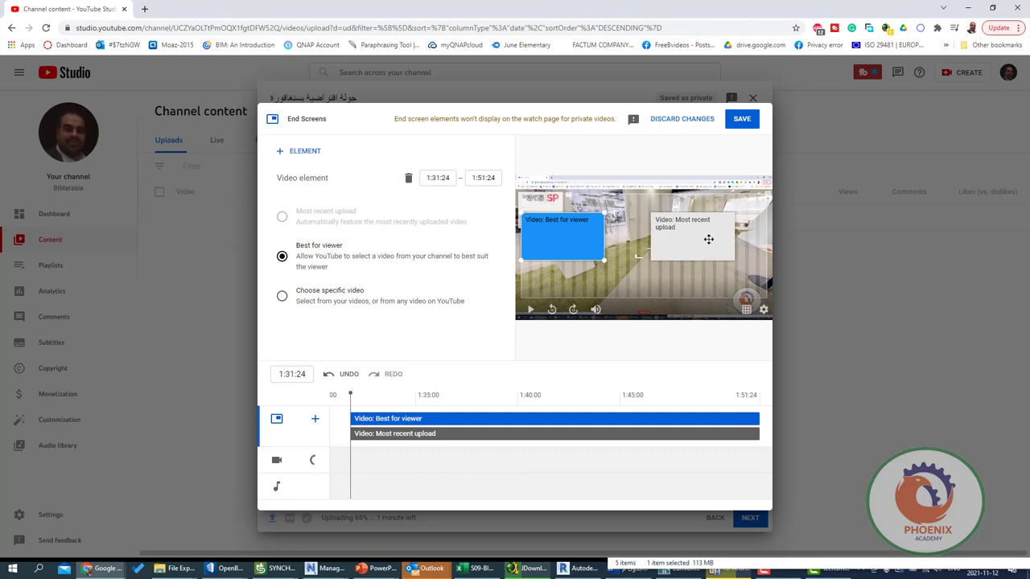
click(741, 119)
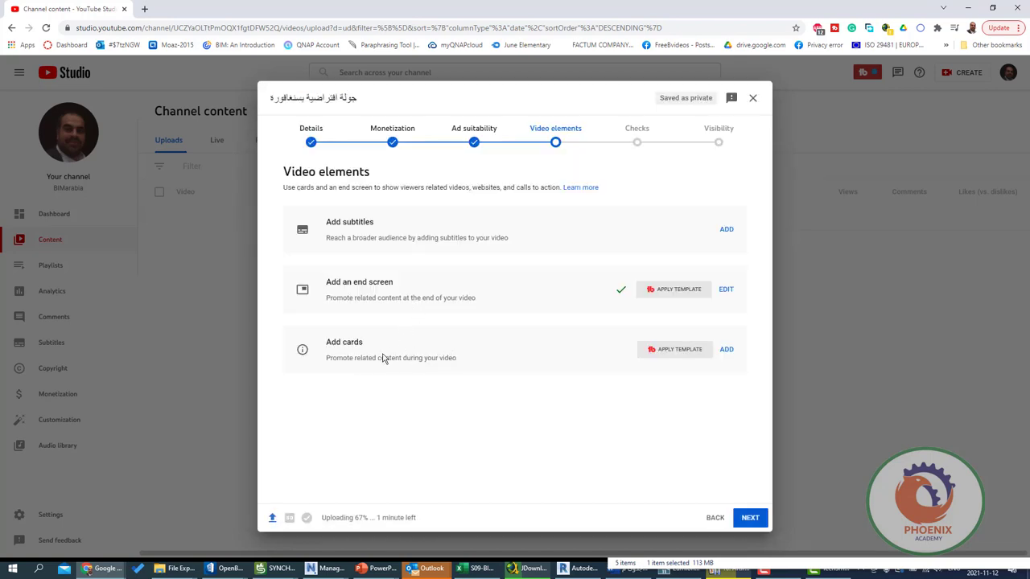
- Add and save a video card at 0:56:08 linking to The Rays Effect Lumion
click(726, 349)
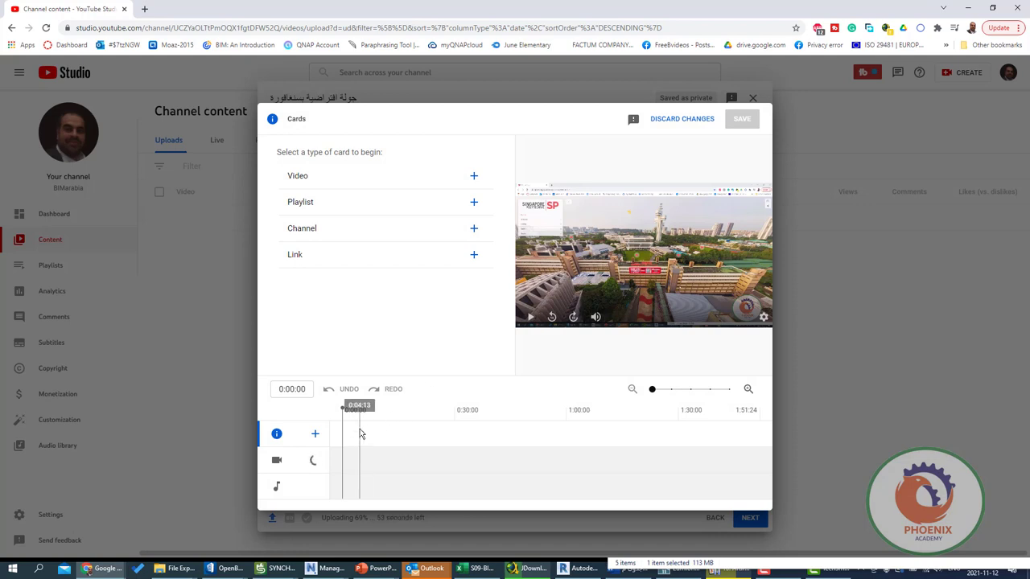
drag(359, 432, 547, 430)
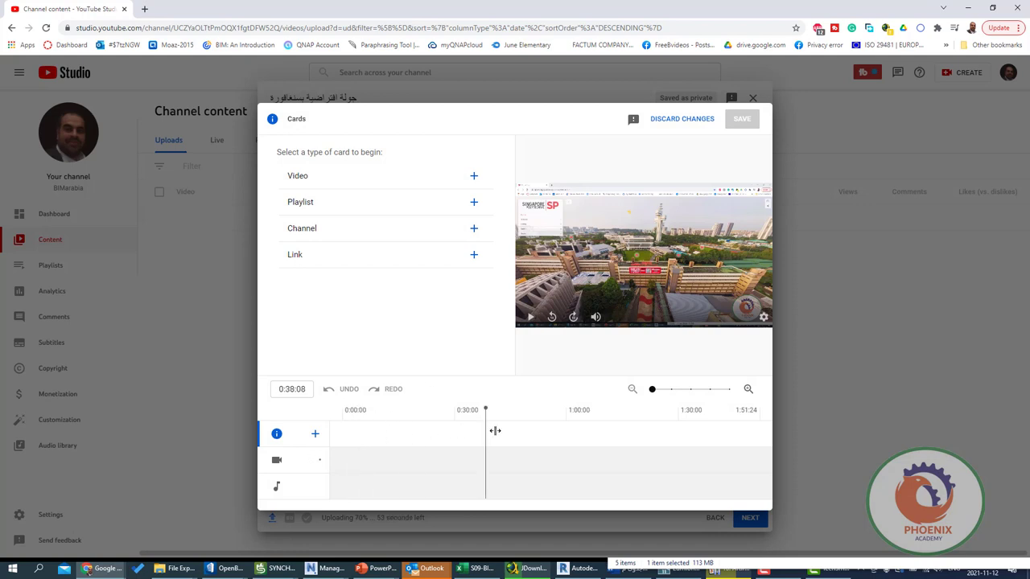
click(420, 183)
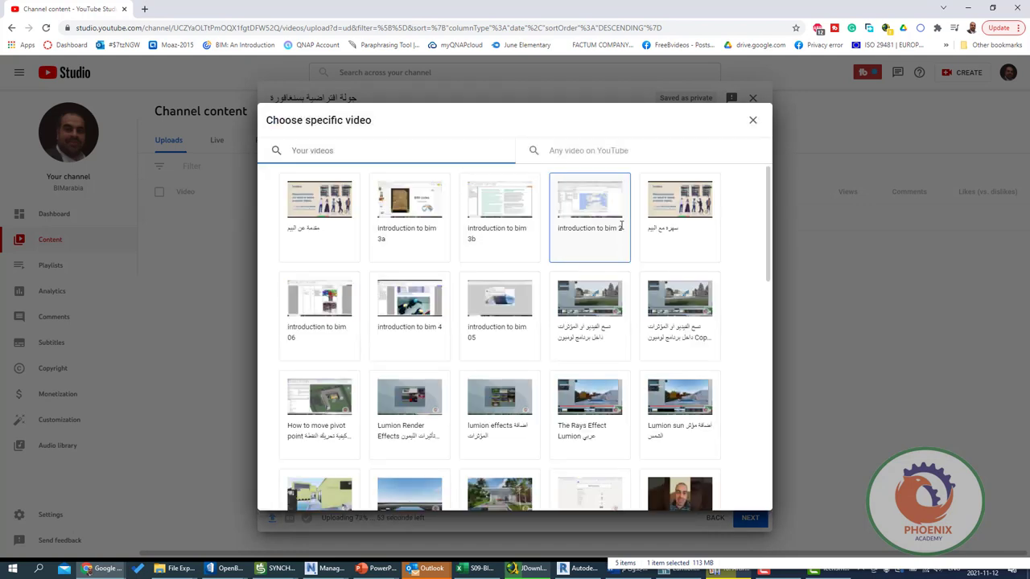
click(591, 410)
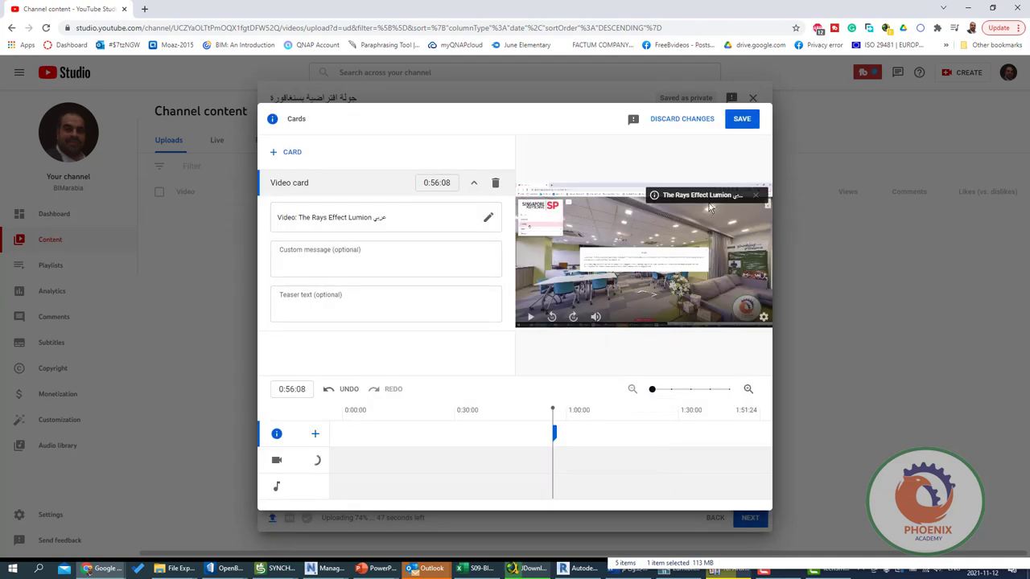
click(742, 119)
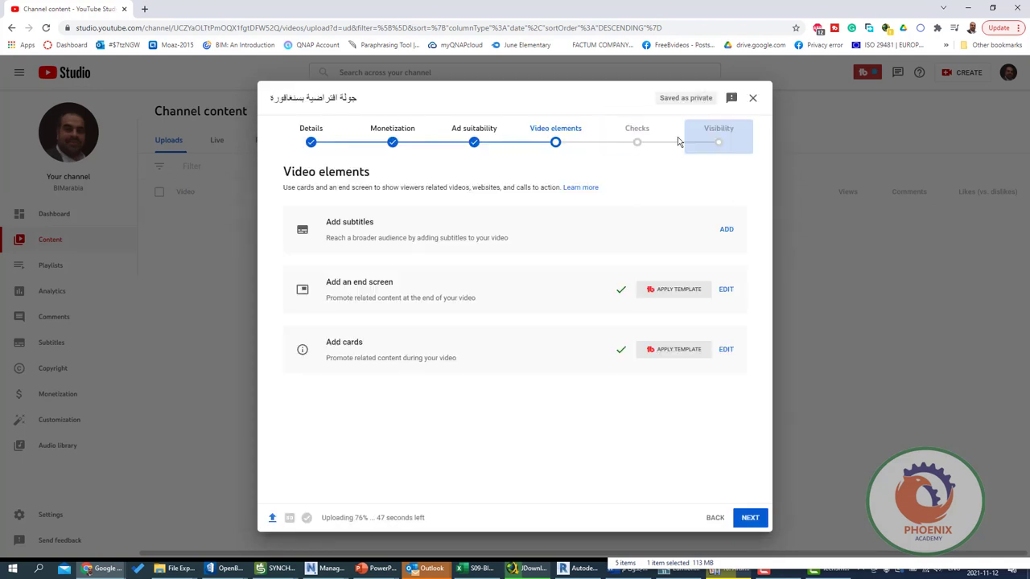
- Advance through Checks to Visibility and select Public instead of Members only
click(636, 135)
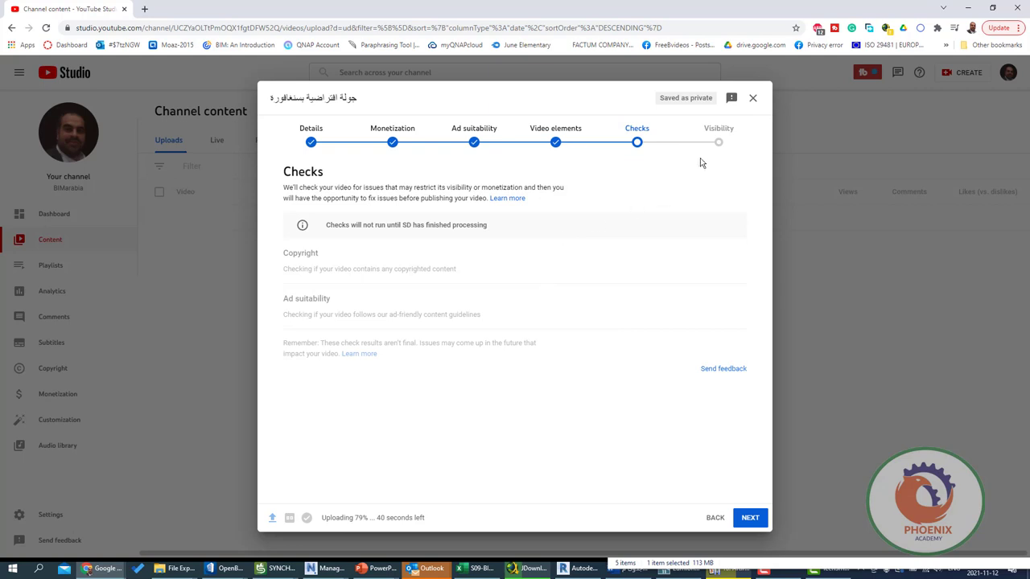
click(724, 148)
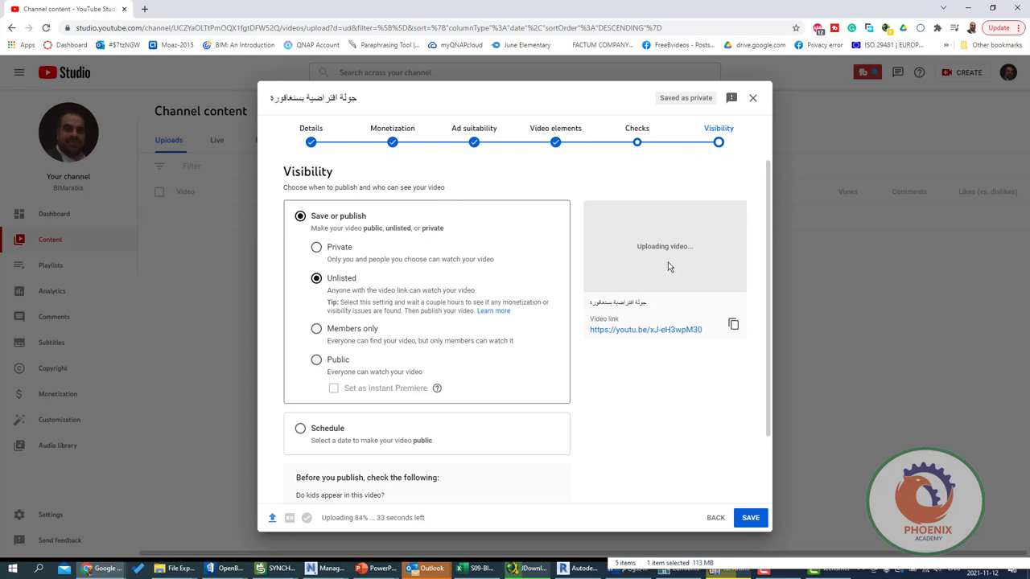
click(344, 332)
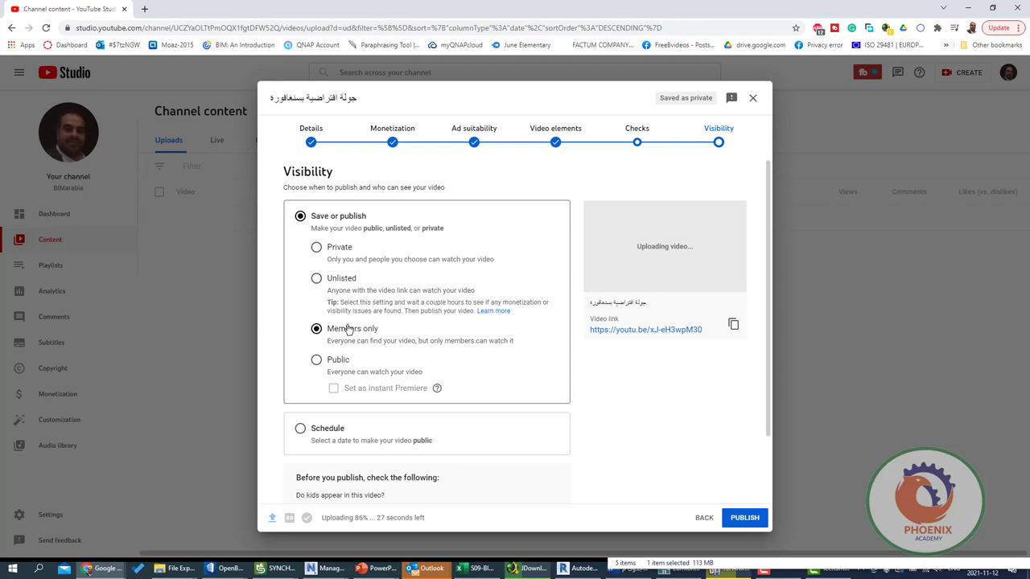
click(338, 366)
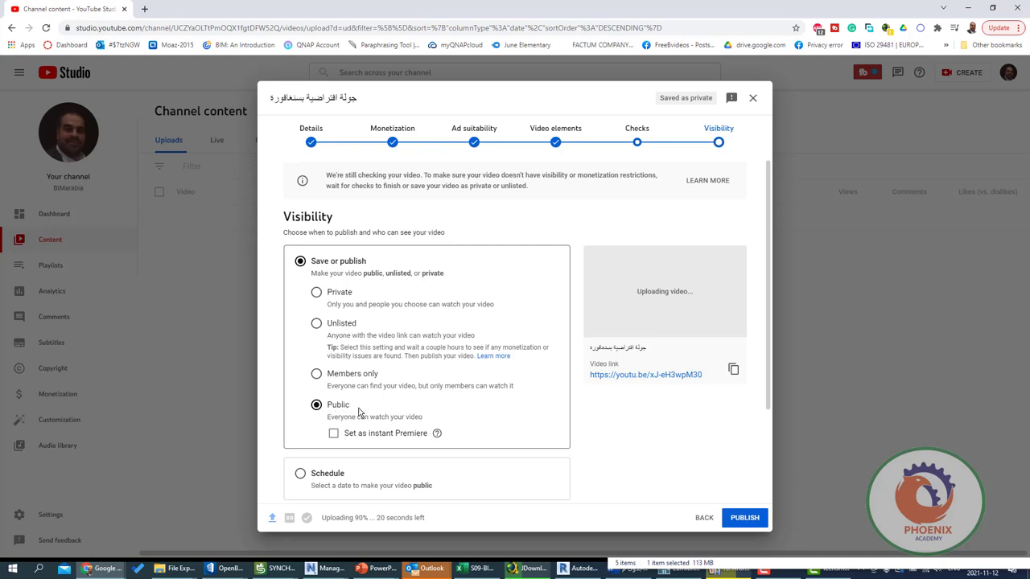
scroll(360, 411, down, 2)
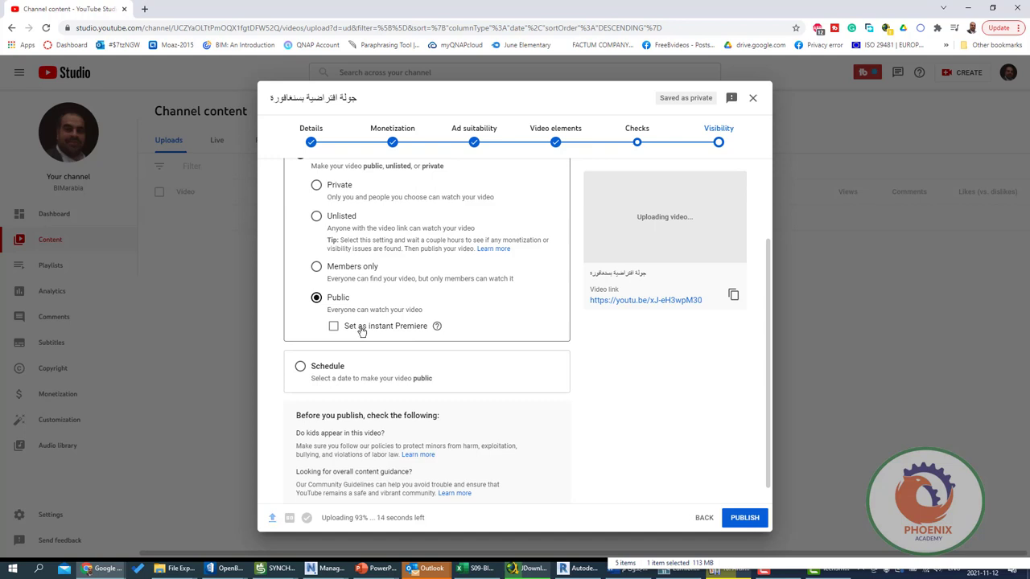
click(360, 327)
click(356, 329)
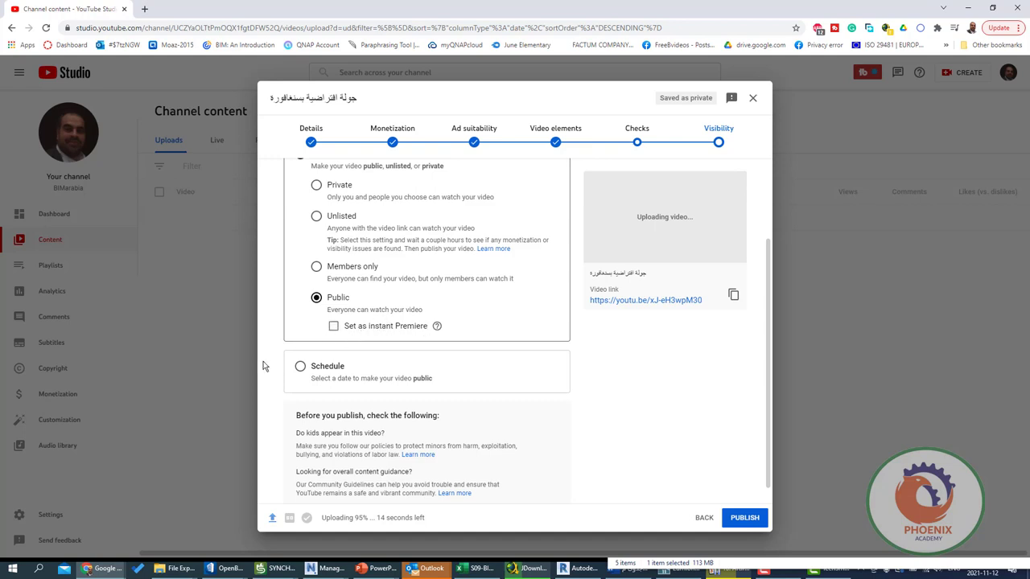
click(332, 370)
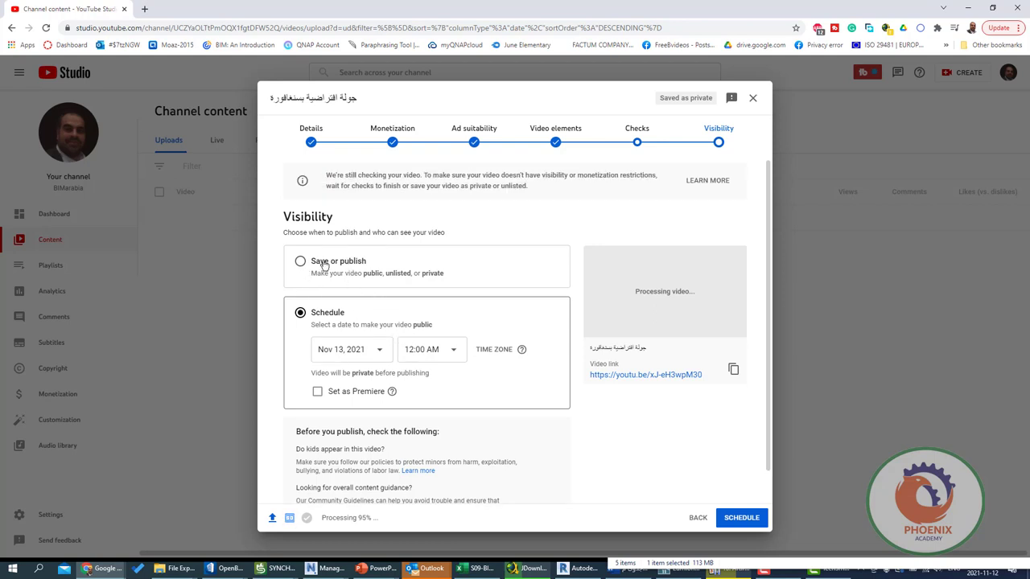
click(317, 262)
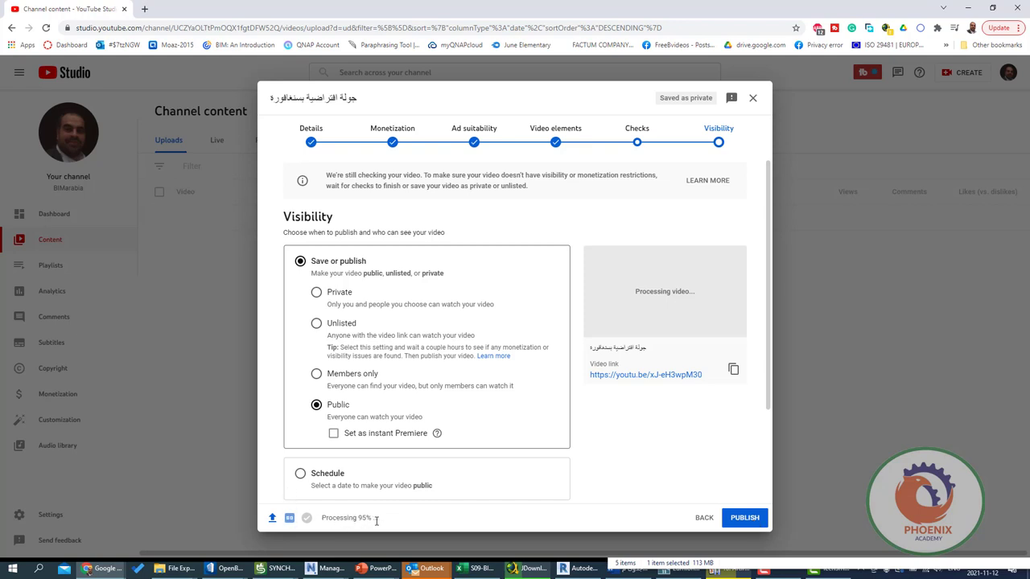
- Publish the video, dismissing the still-checking warning before publishing again
click(744, 518)
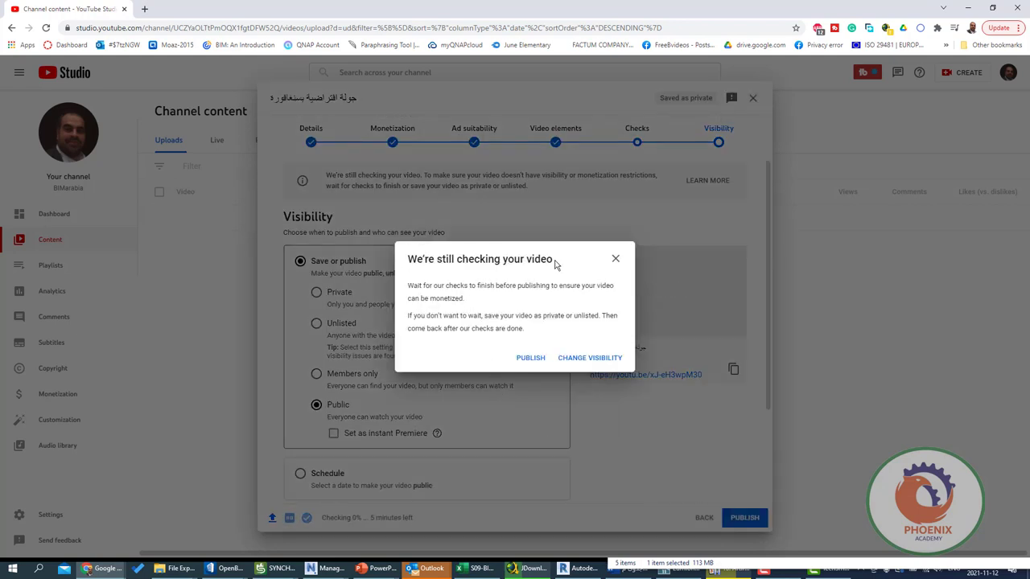
click(615, 259)
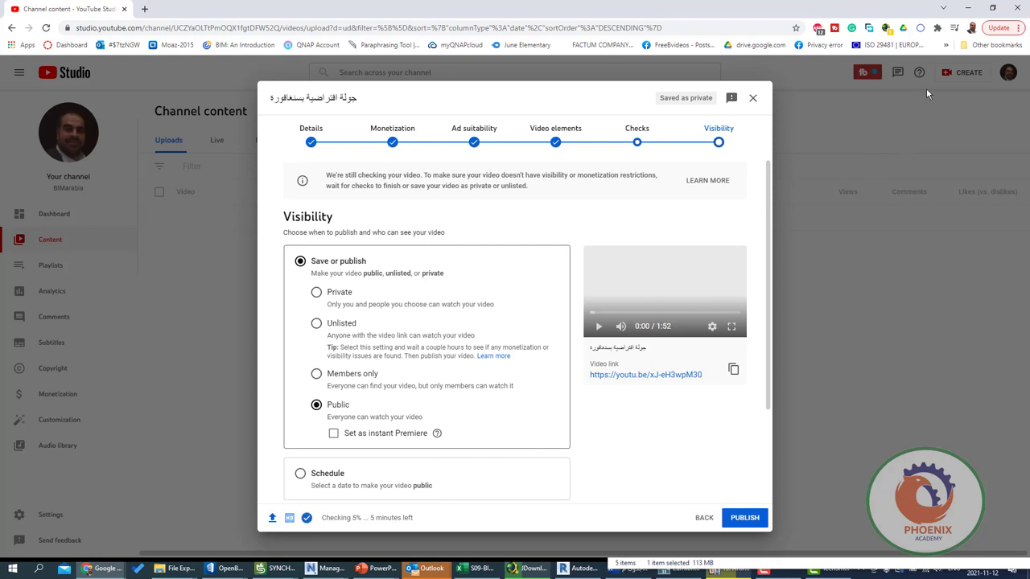
click(748, 521)
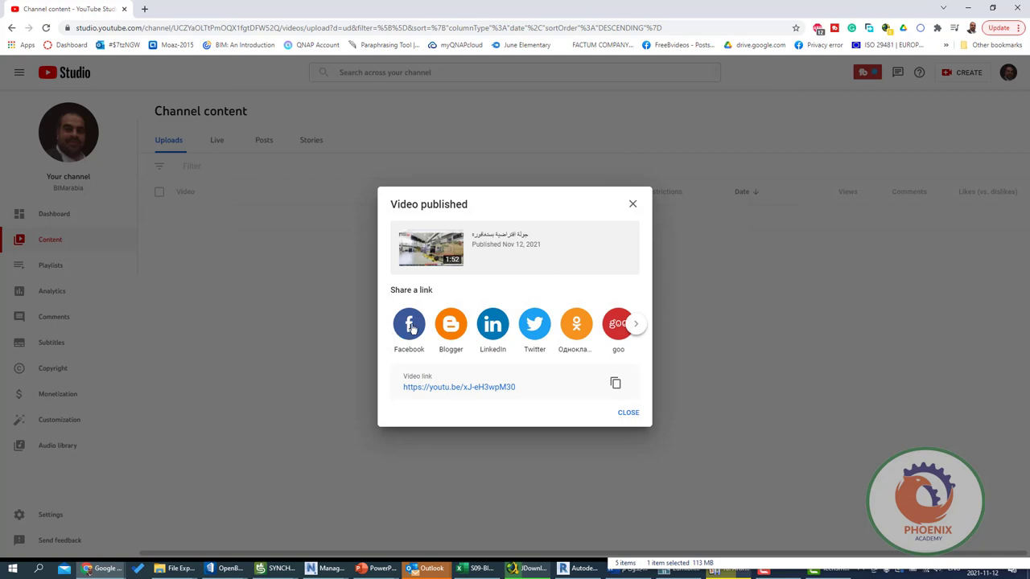
- Post the published video to the Facebook news feed
click(410, 326)
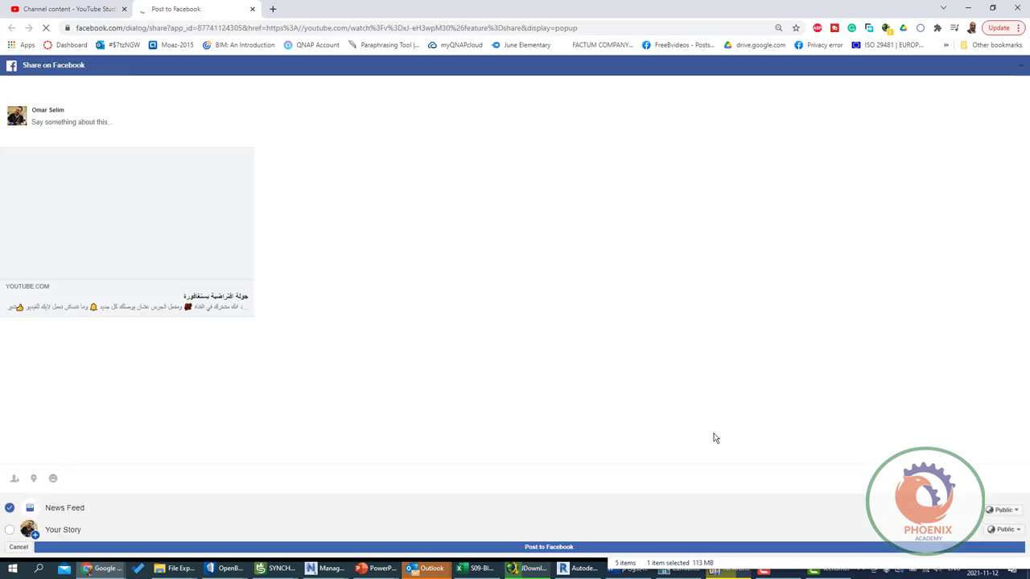
click(562, 548)
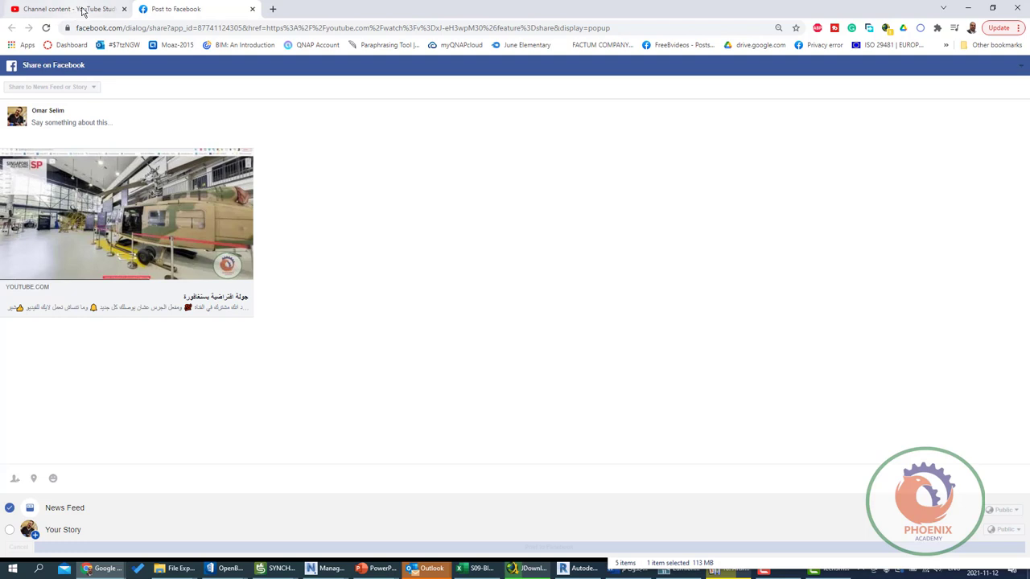
click(84, 9)
- Share the video as a new post on the BIMarabia Blogger blog and publish it
click(451, 324)
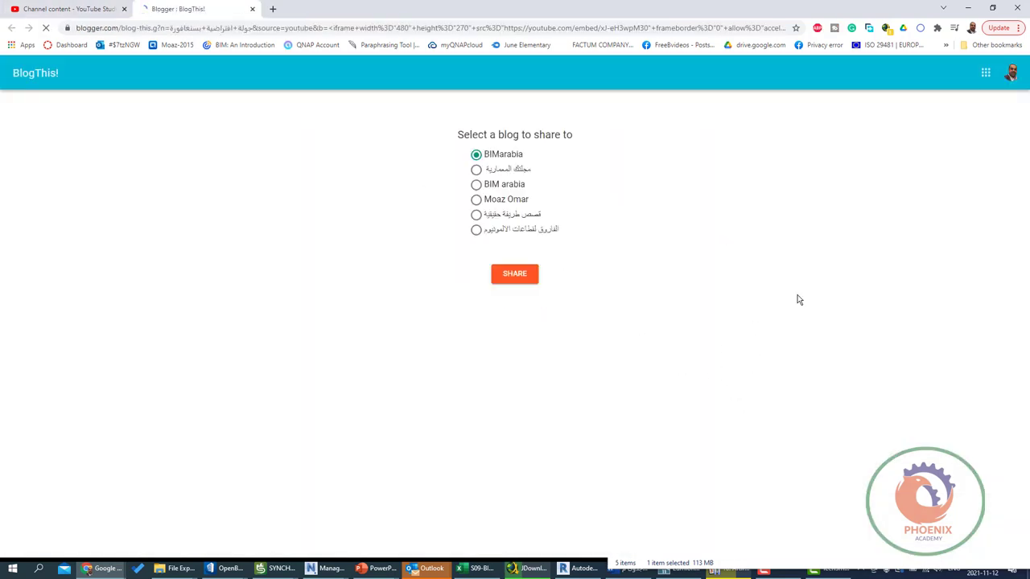
click(515, 274)
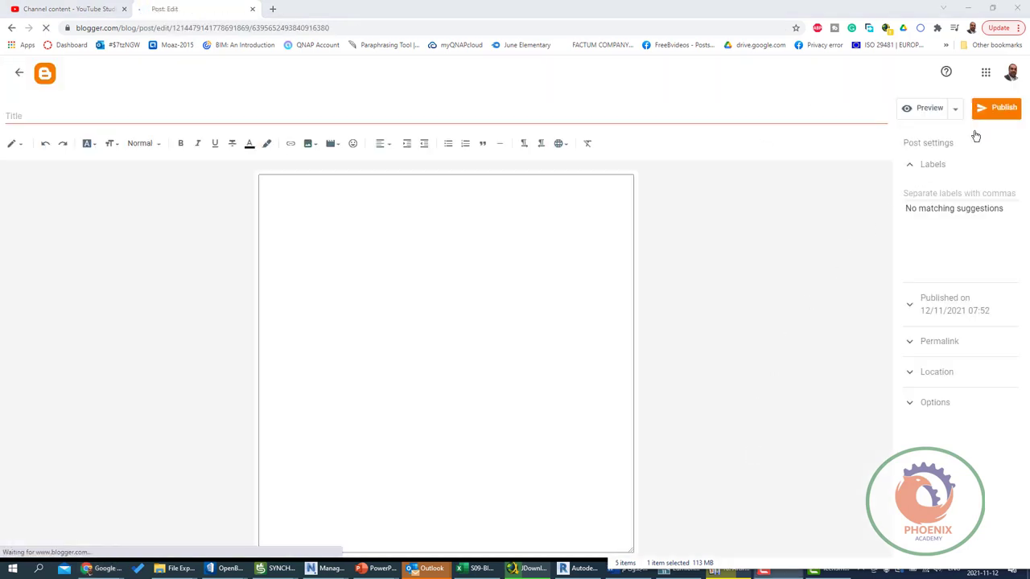
click(996, 107)
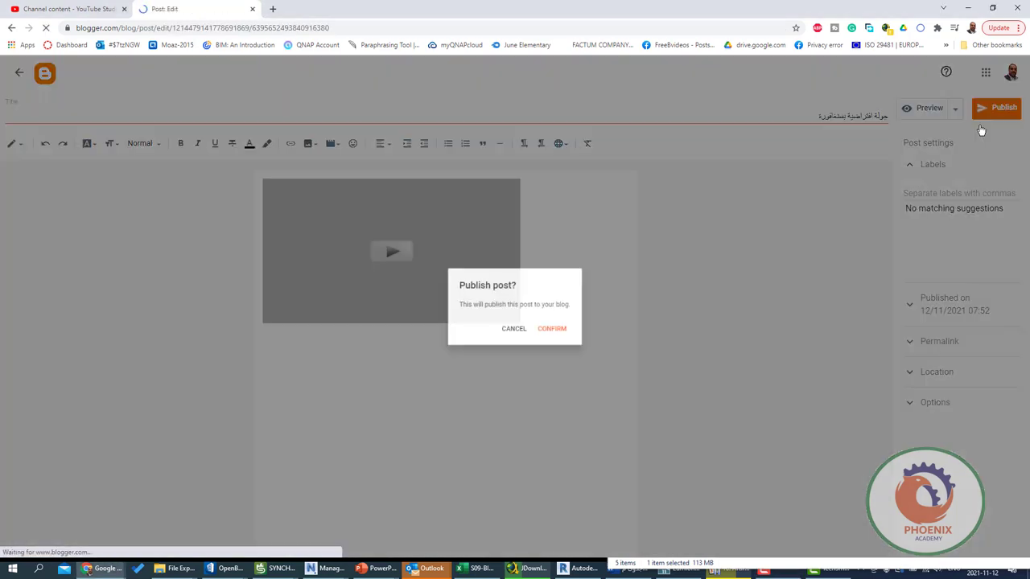